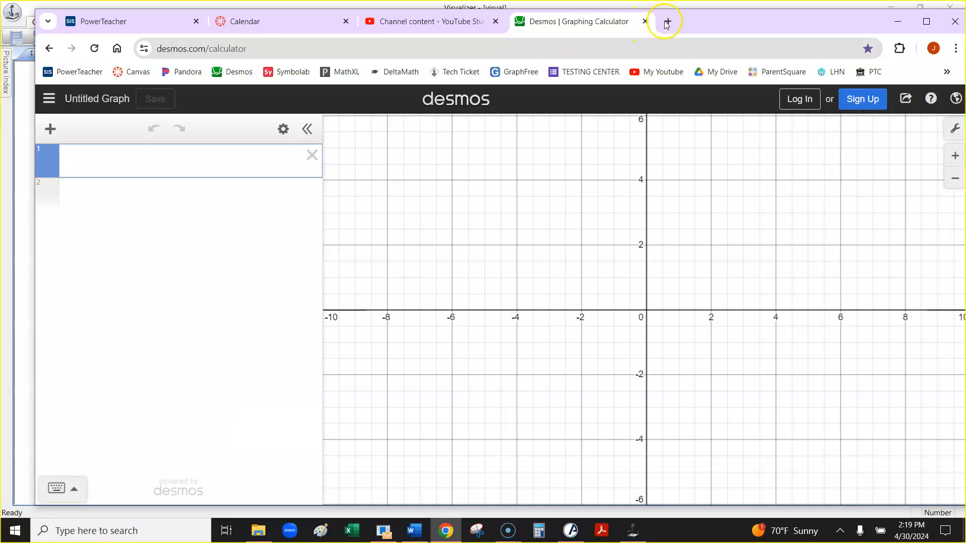
Move the browser window aside to view the tornado data worksheet in Visualizer, and return to the Desmos calculator in Chrome.
drag(703, 23, 945, 24)
click(149, 208)
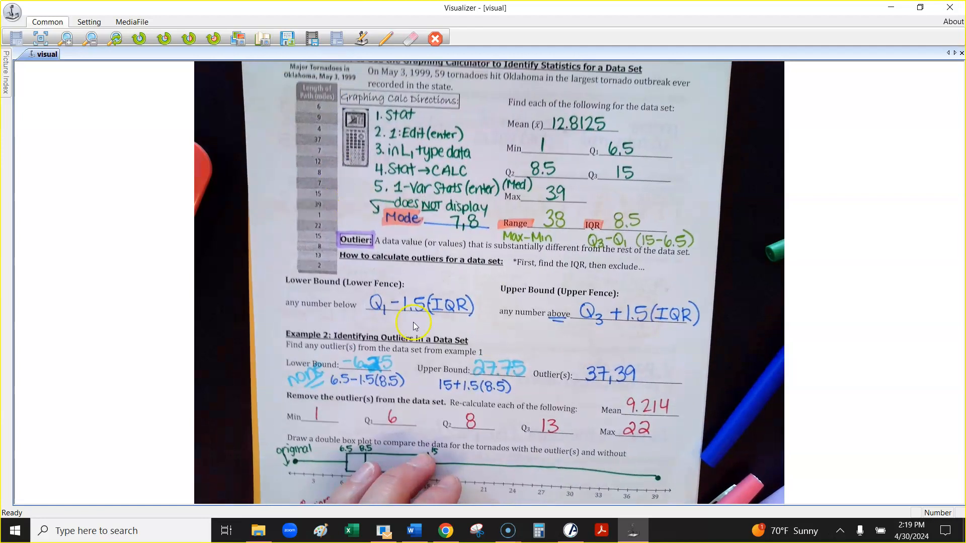
click(447, 529)
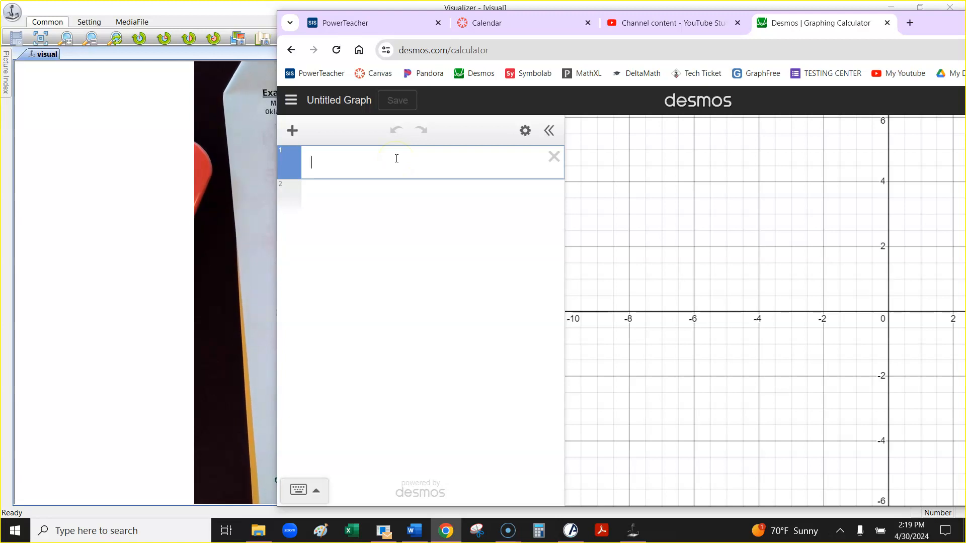
Define the tornado data list as L = [6,9,4,37,7,12,8,7,15,39,1,22,15,8,13,2] in the first expression.
text(L =)
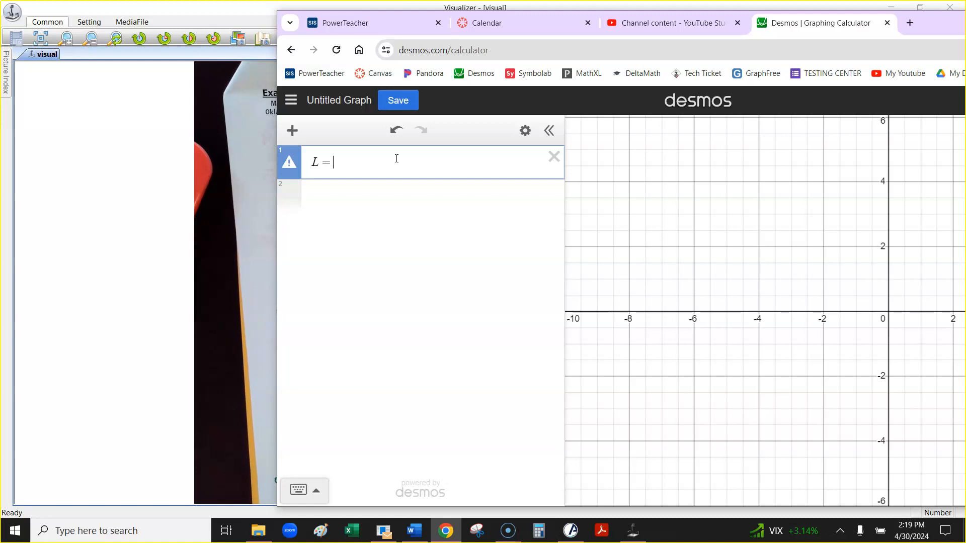
text([)
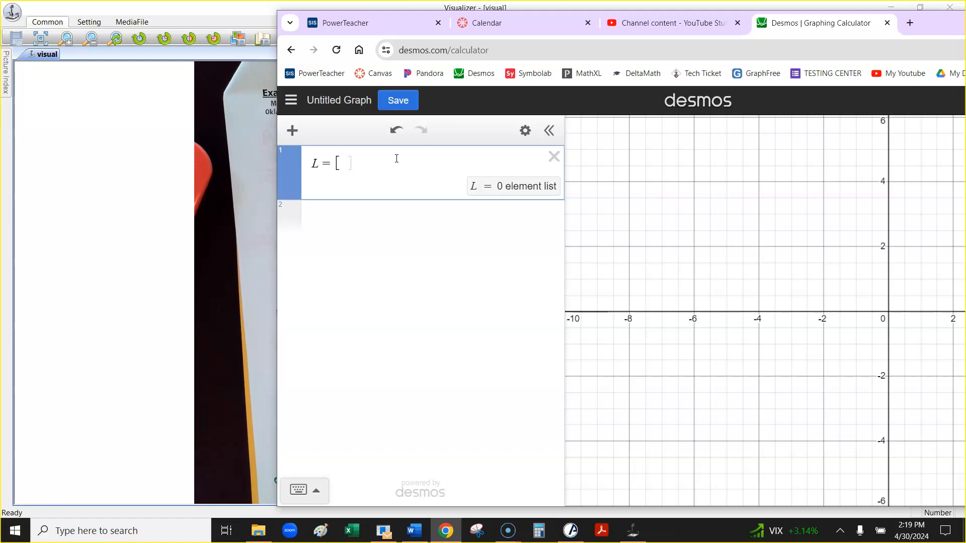
text(6,)
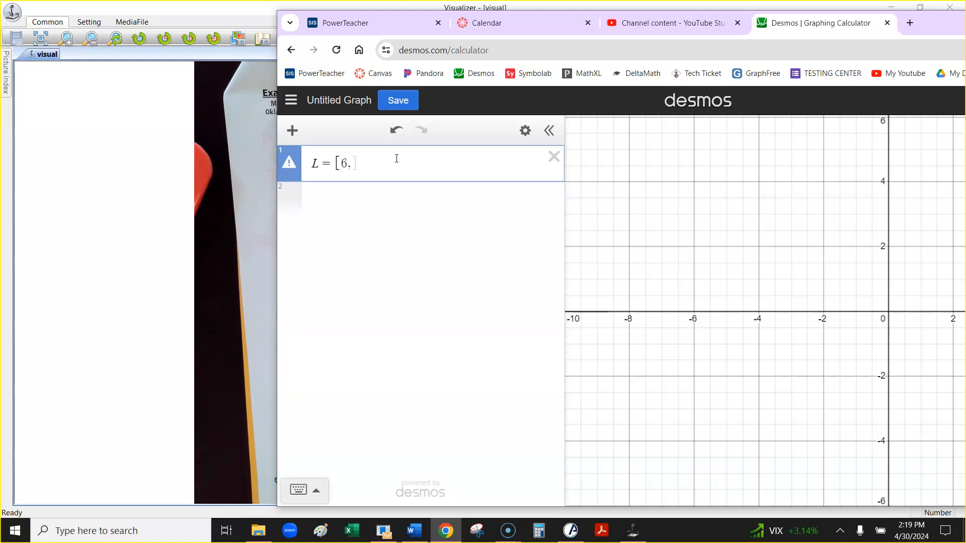
text(9)
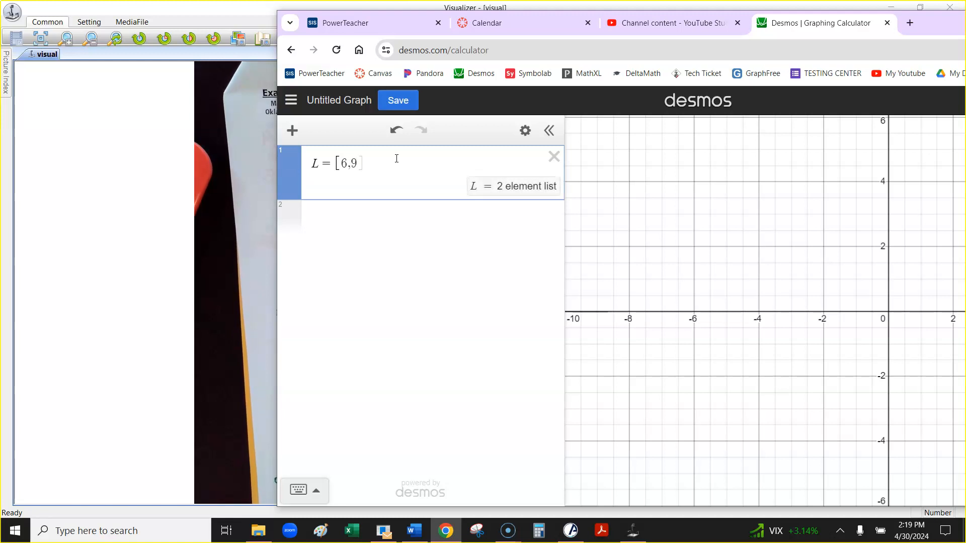
text(,4,)
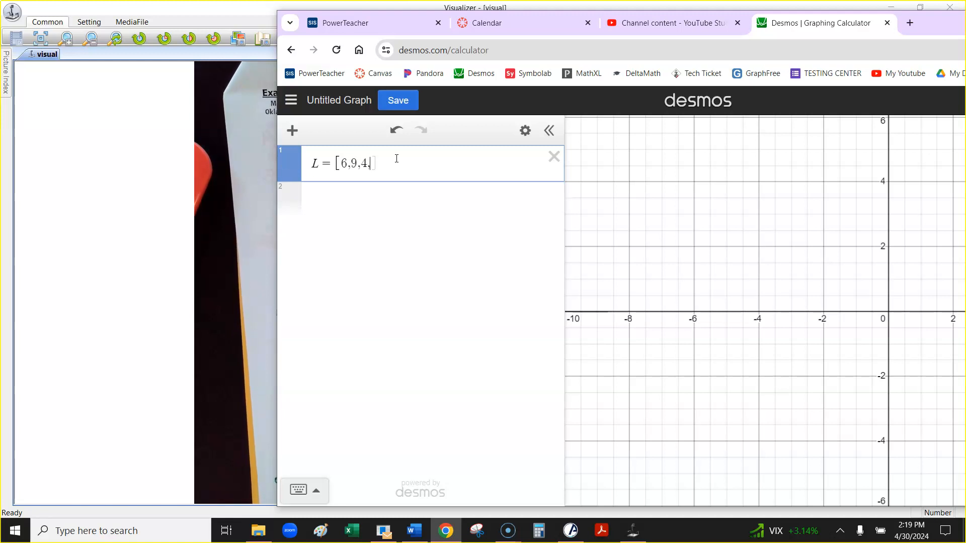
text(37)
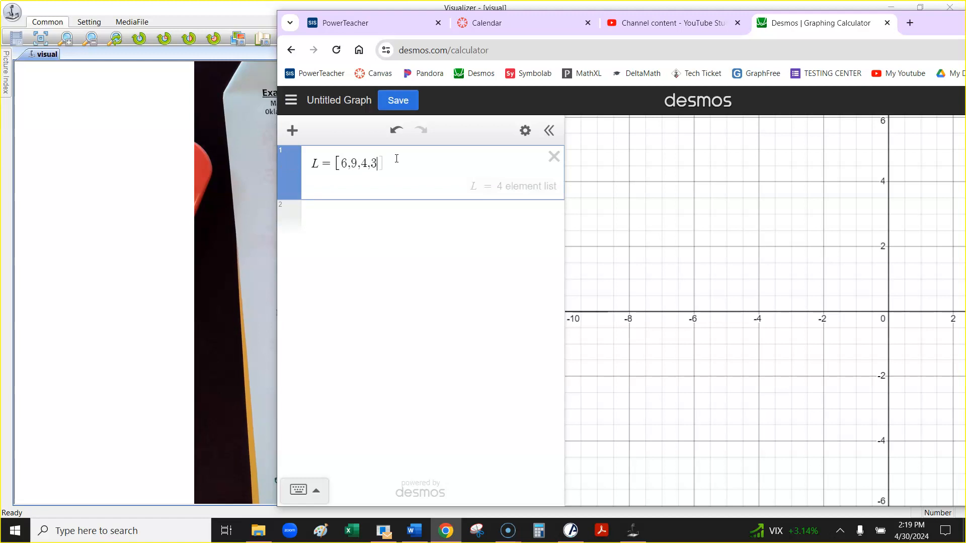
text(,7)
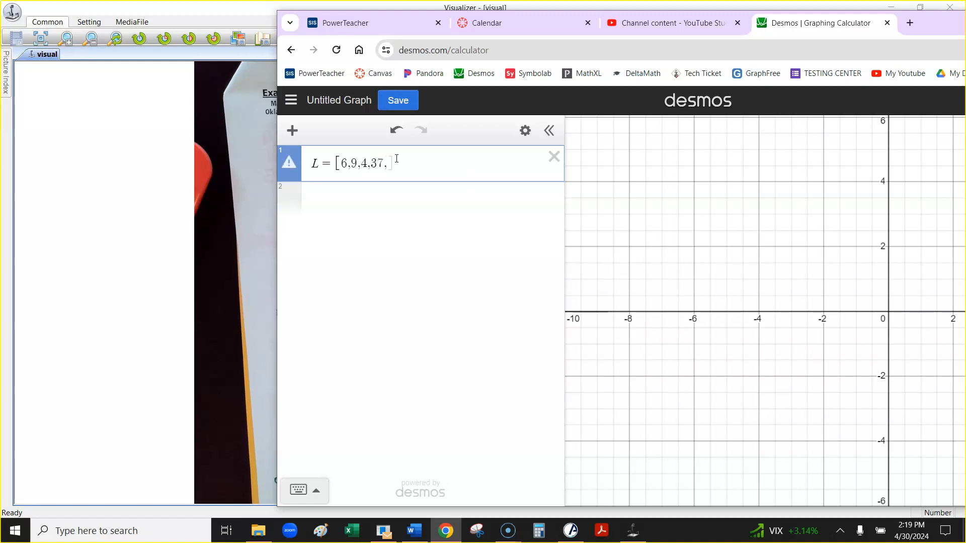
text(,12,)
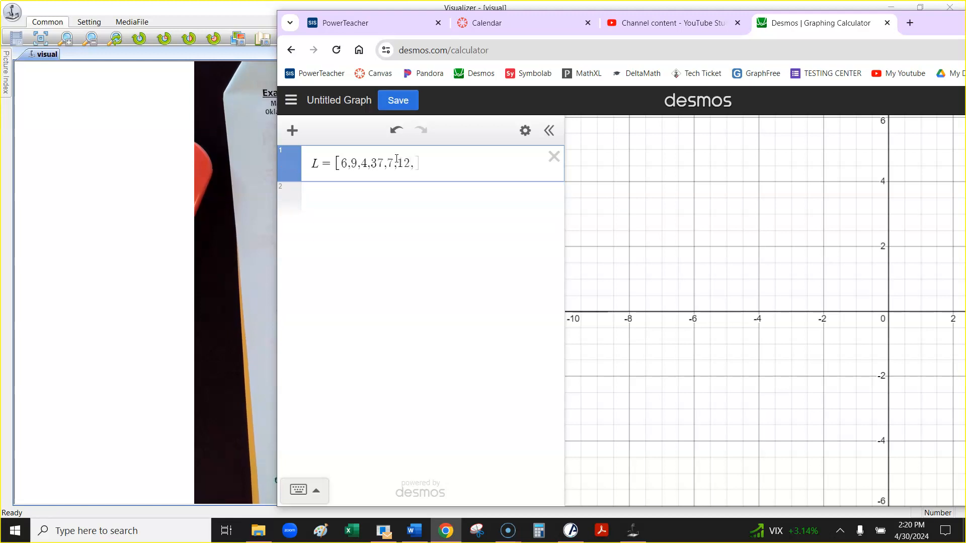
text(8,)
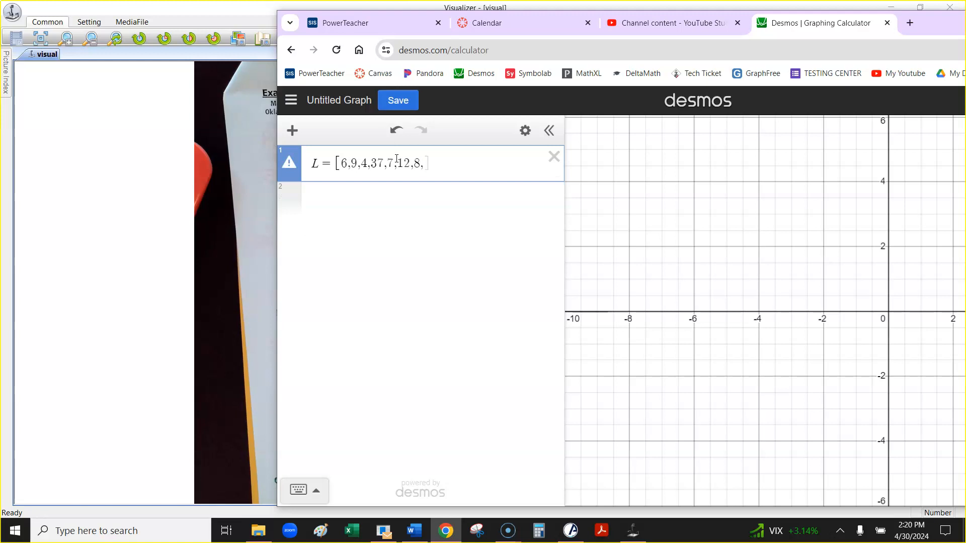
text(7,15,)
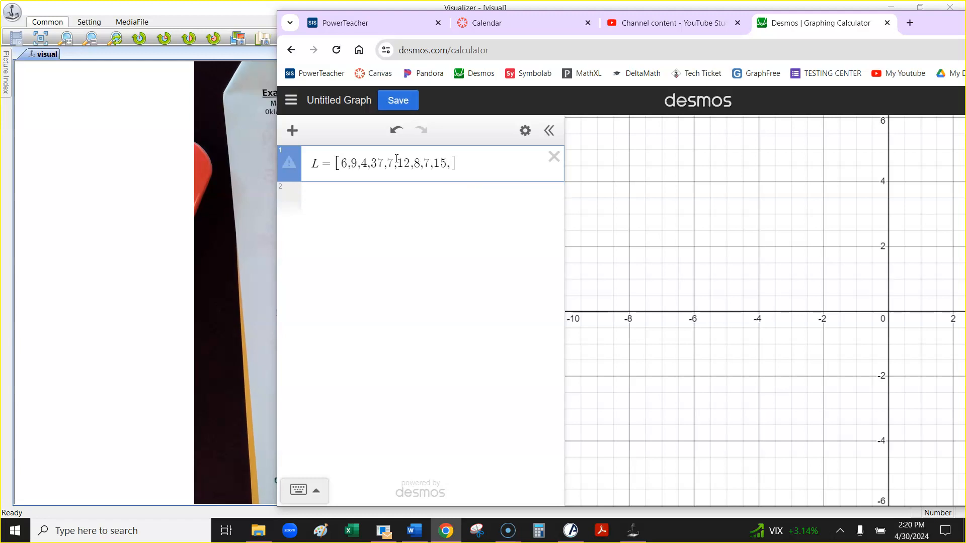
text(39)
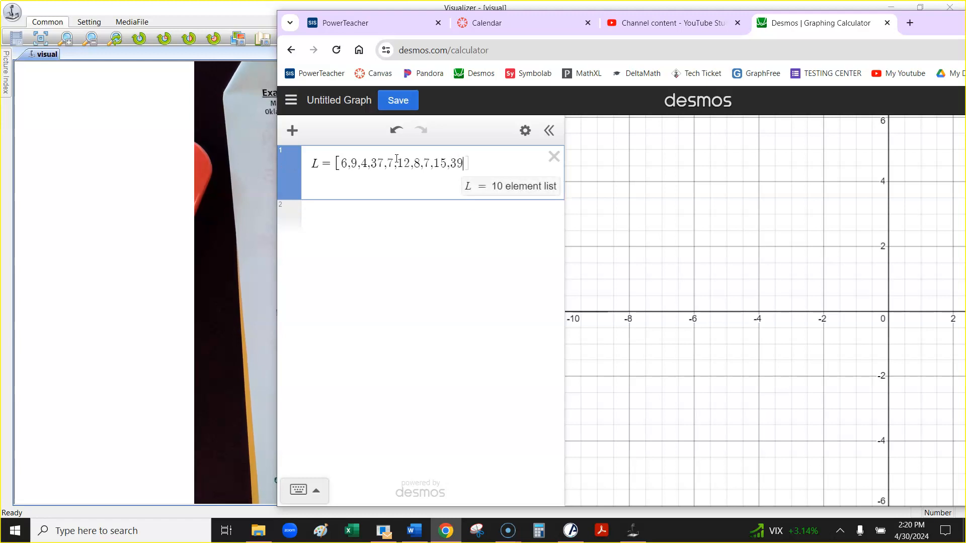
text(,1,)
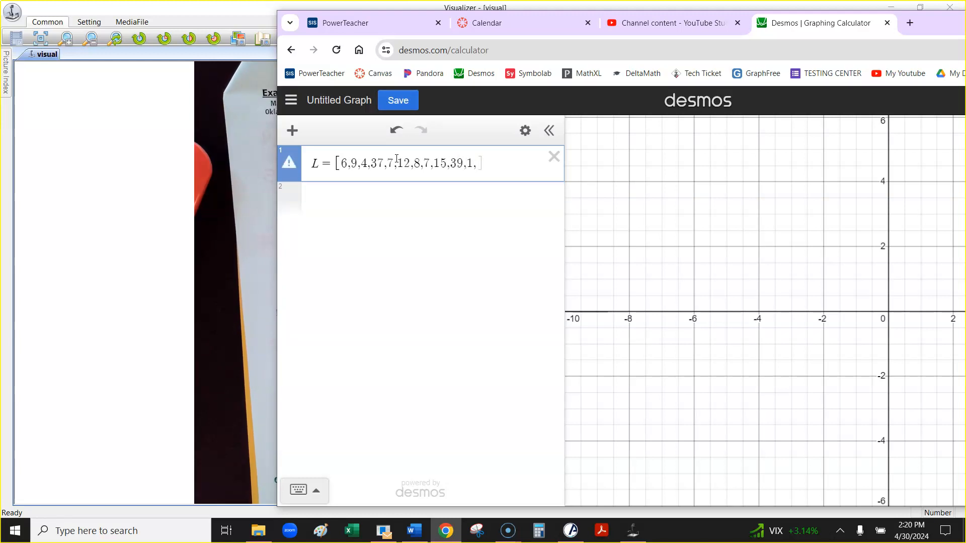
text(22,15,8)
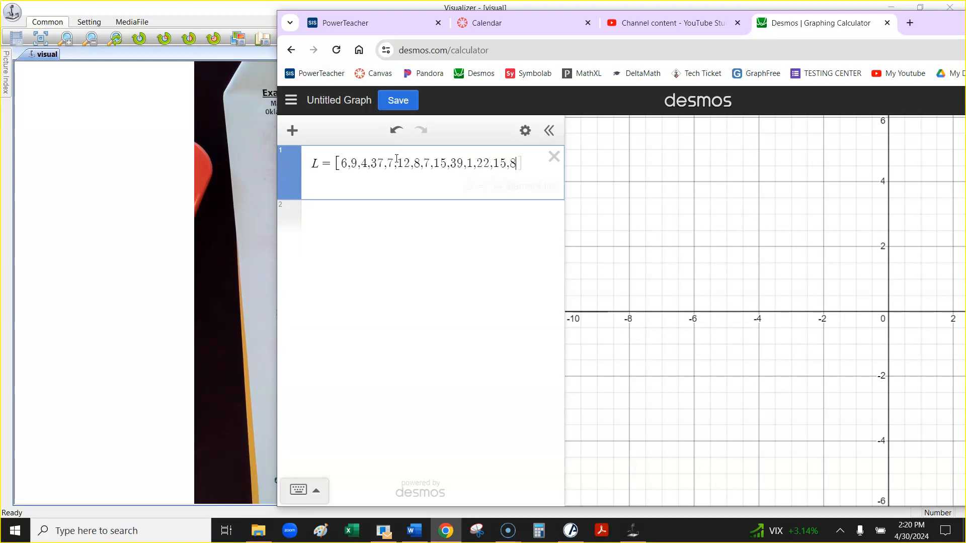
text(,13,)
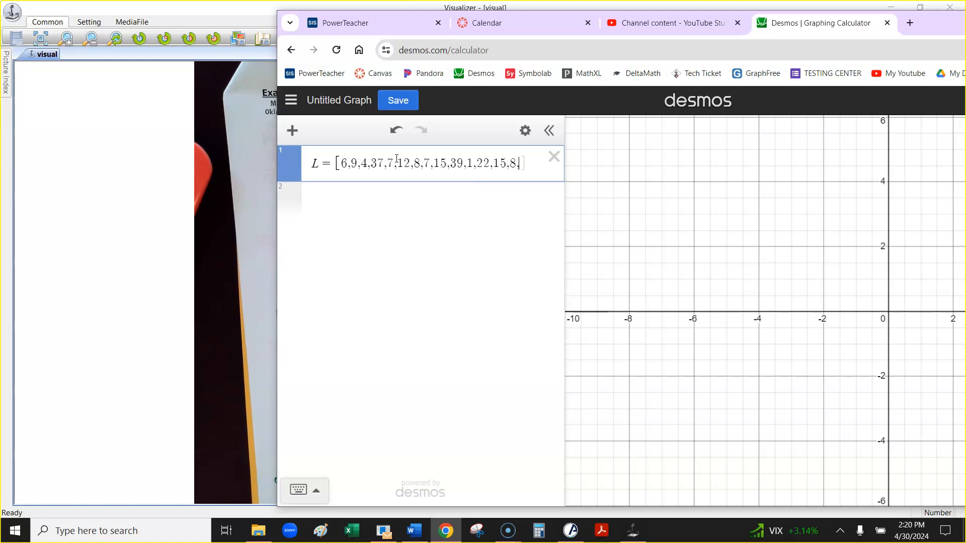
text(2)
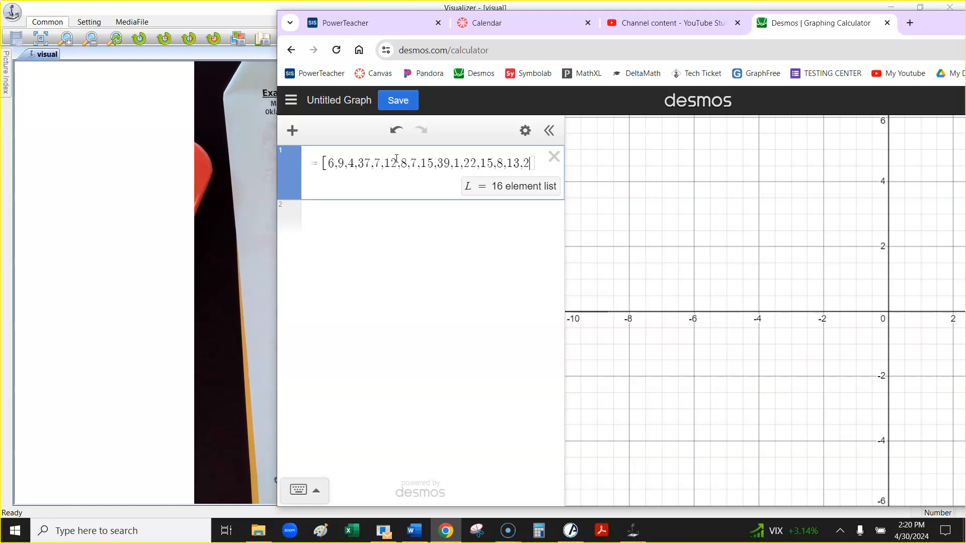
text(])
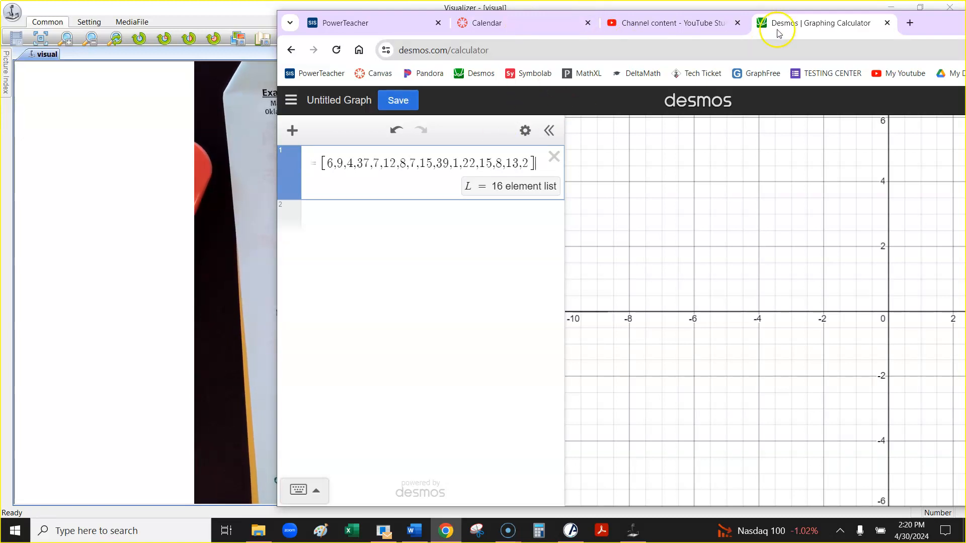
Start a second expression, show the on-screen math keypad and move the browser window so the whole keypad is visible.
click(356, 216)
right_click(354, 216)
click(317, 227)
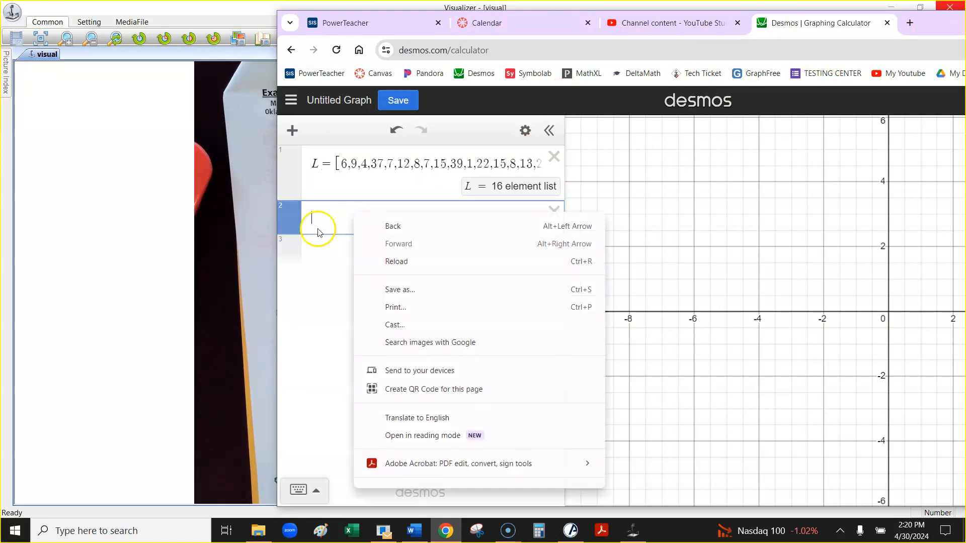
click(300, 491)
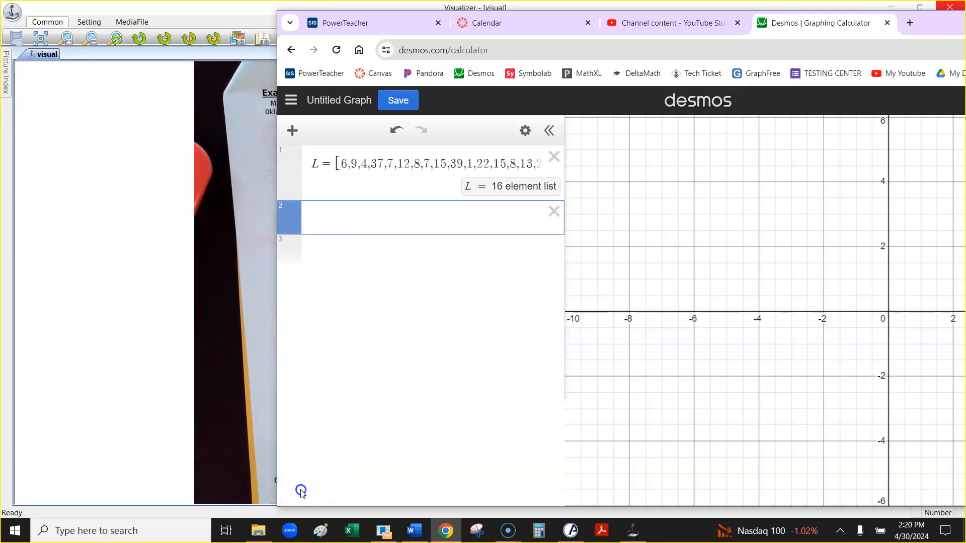
drag(925, 25, 688, 24)
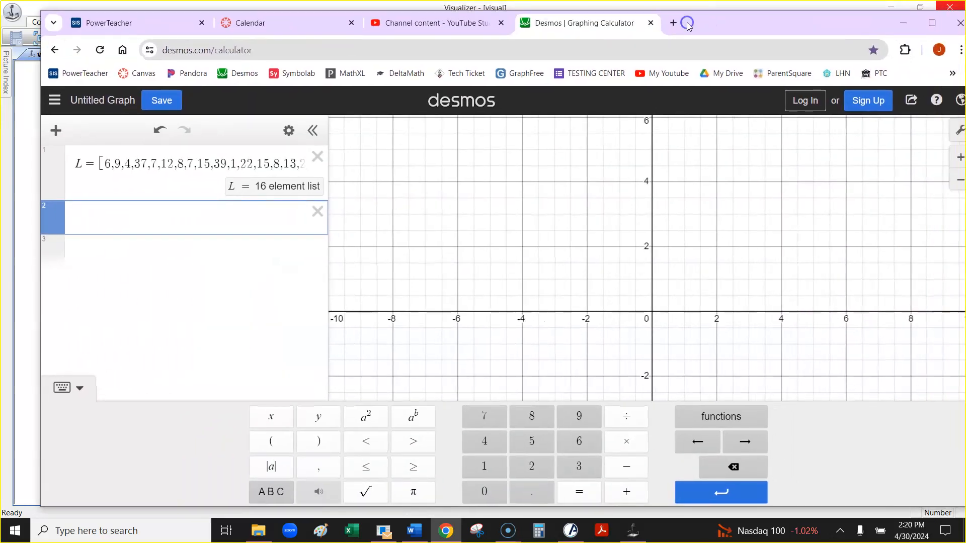
Calculate the mean of list L in expression 2 with the statistics function mean(L).
click(738, 418)
scroll(695, 329, down, 3)
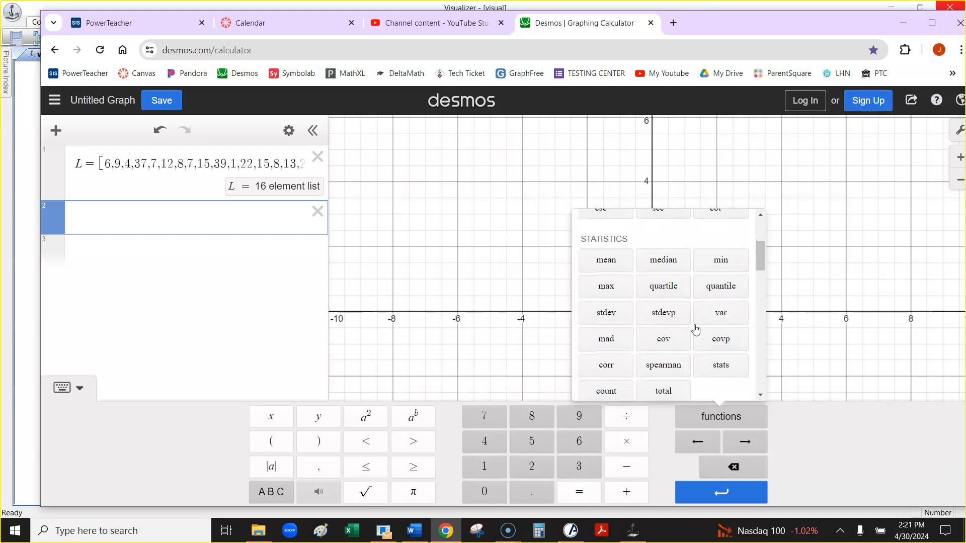
click(606, 260)
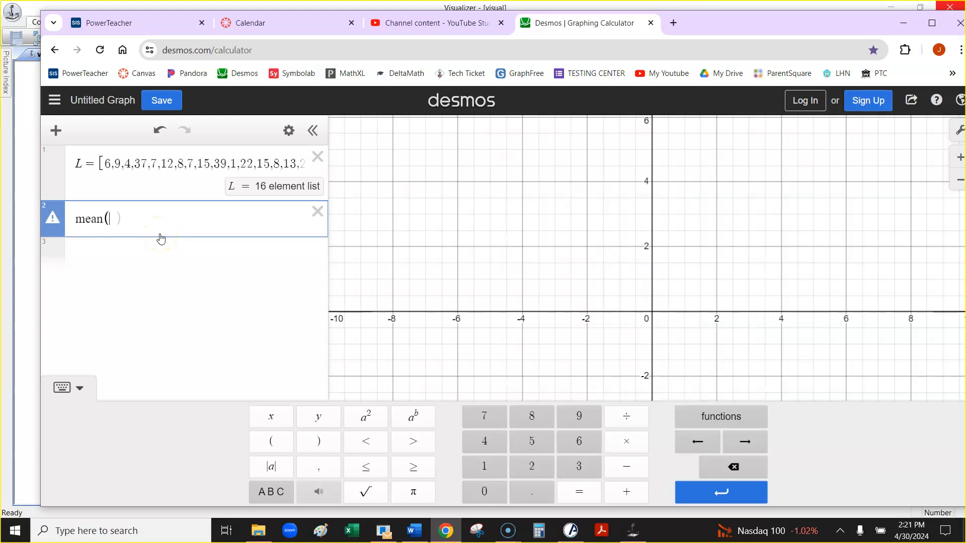
text(L)
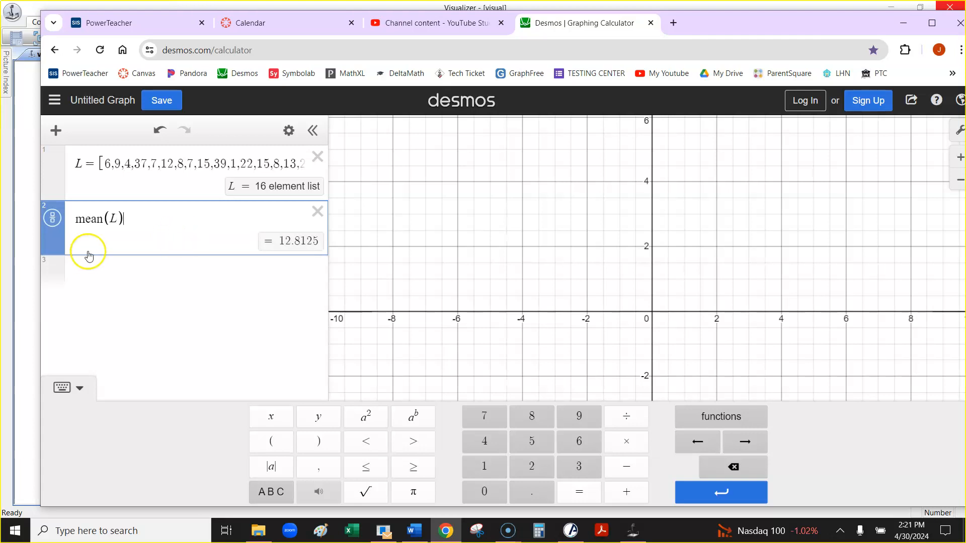
click(298, 248)
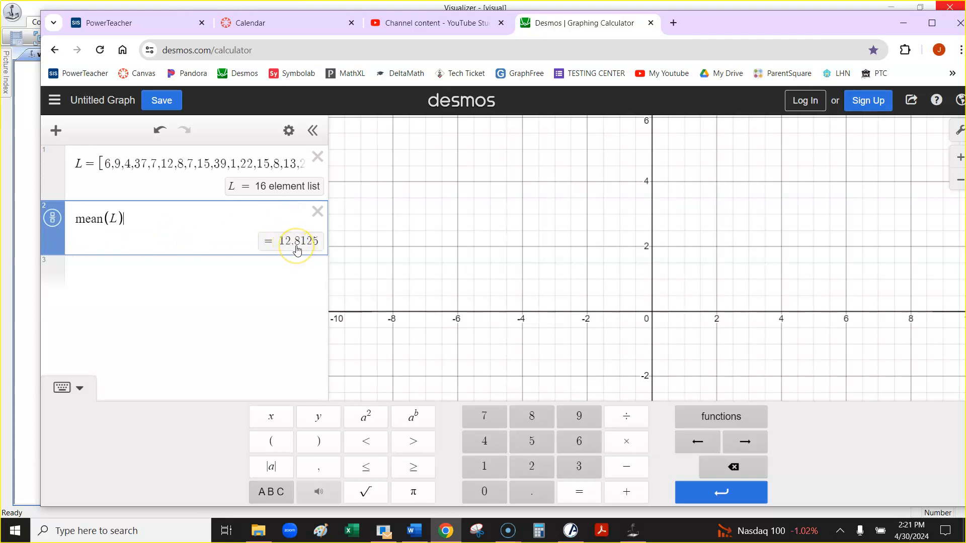
Calculate the median of list L in expression 3 with the statistics function median(L).
click(224, 270)
click(714, 412)
scroll(672, 251, down, 3)
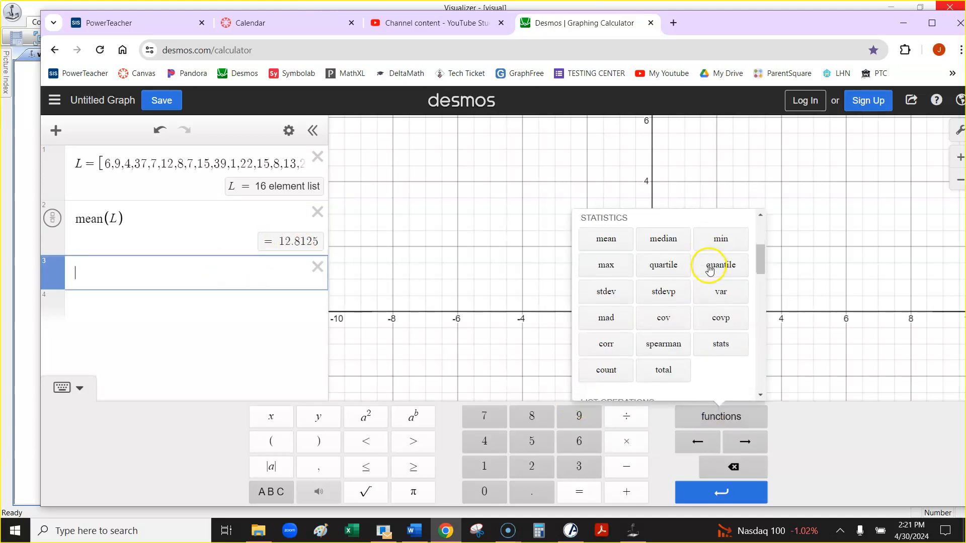
click(663, 239)
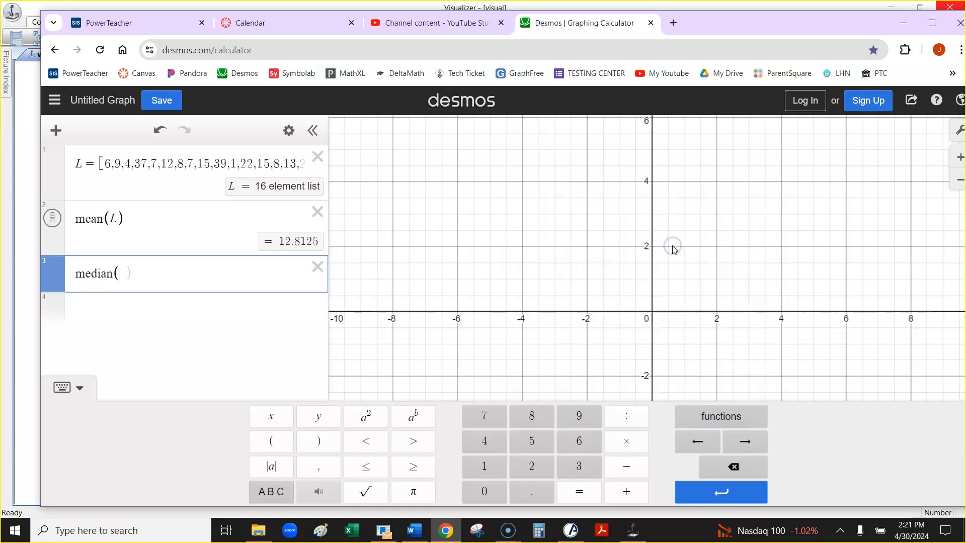
text(L))
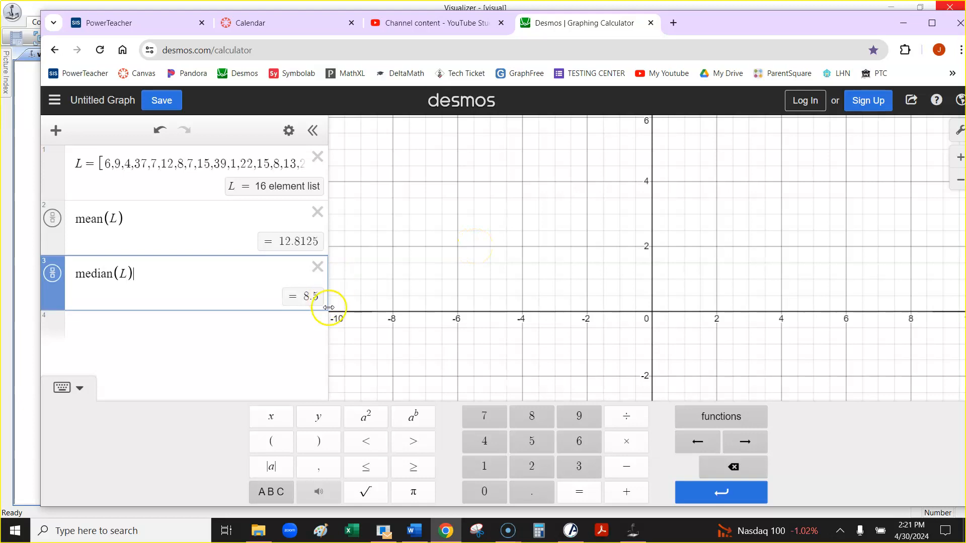
Calculate the first quartile of list L in expression 4 with the statistics function quartile(L,1).
click(271, 323)
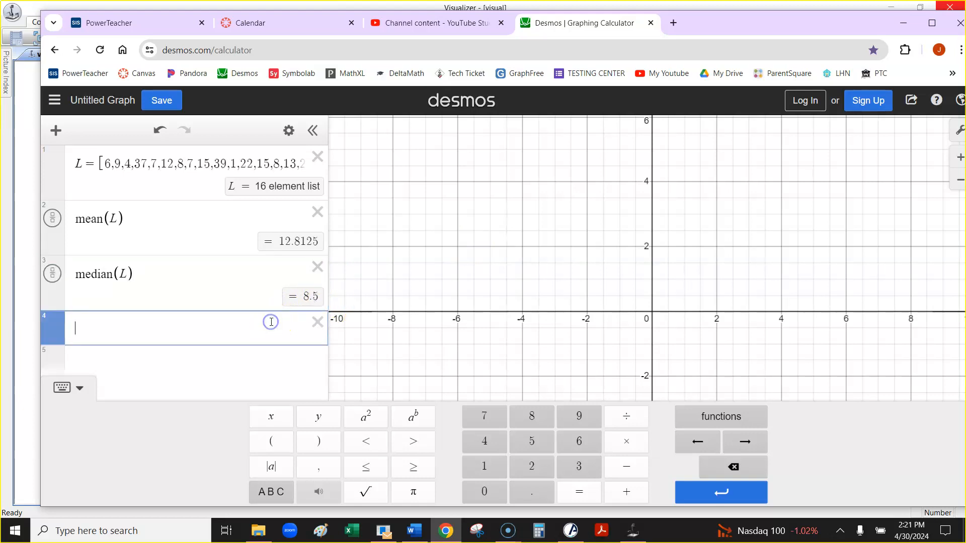
click(723, 418)
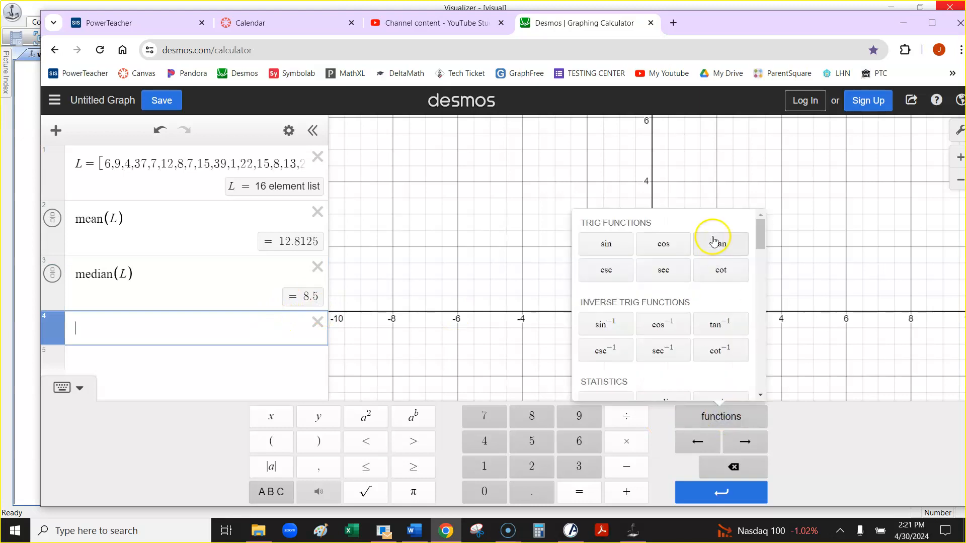
scroll(715, 242, down, 4)
scroll(725, 345, up, 1)
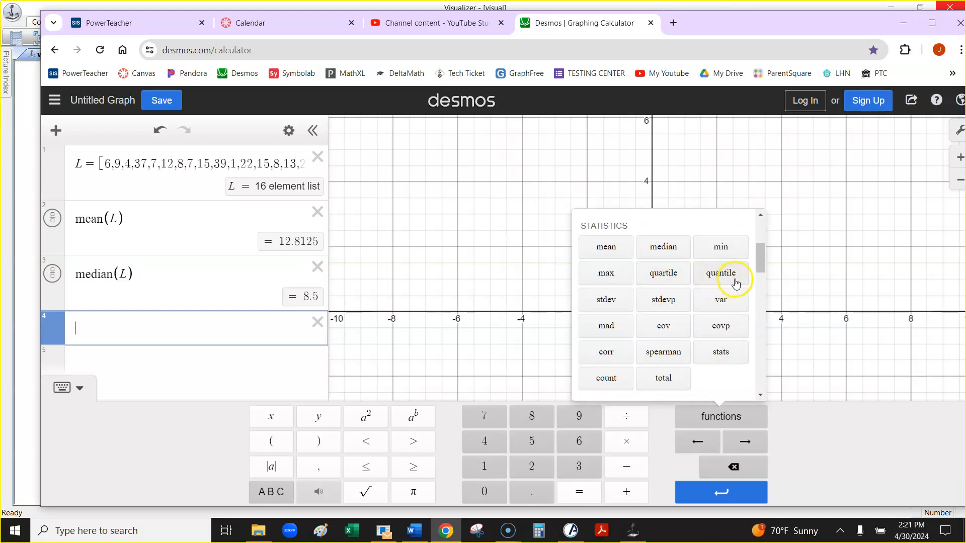
click(664, 273)
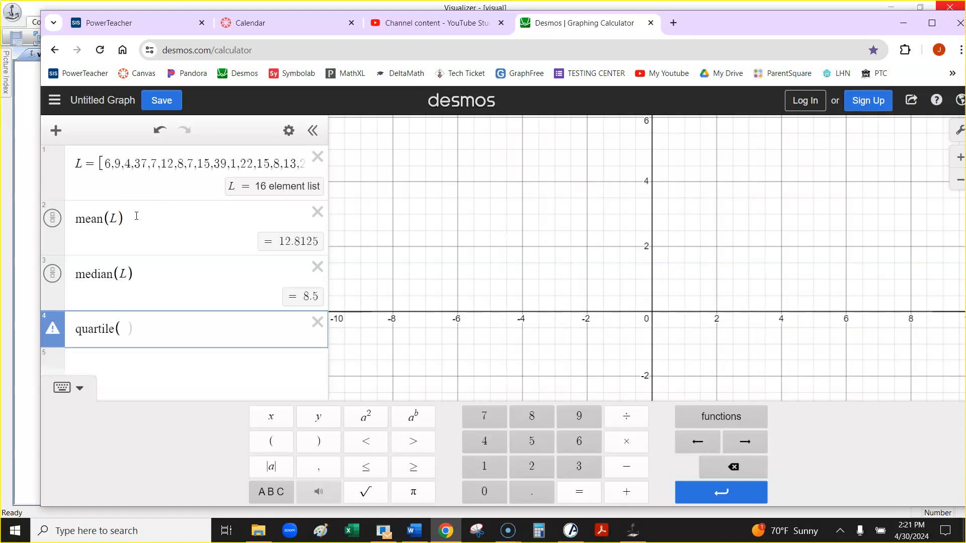
text(L,1)
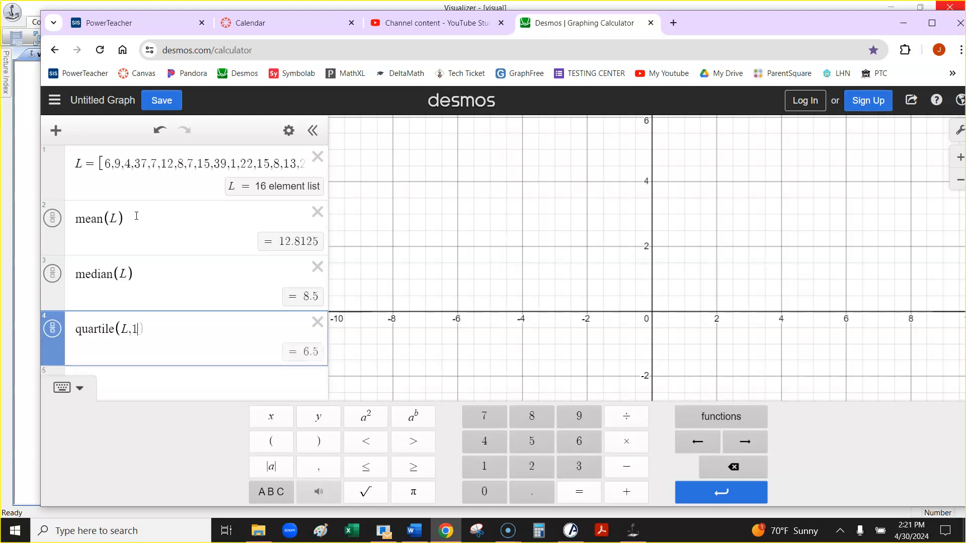
text())
Calculate the third quartile of list L in expression 5 with the statistics function quartile(L,3).
click(203, 378)
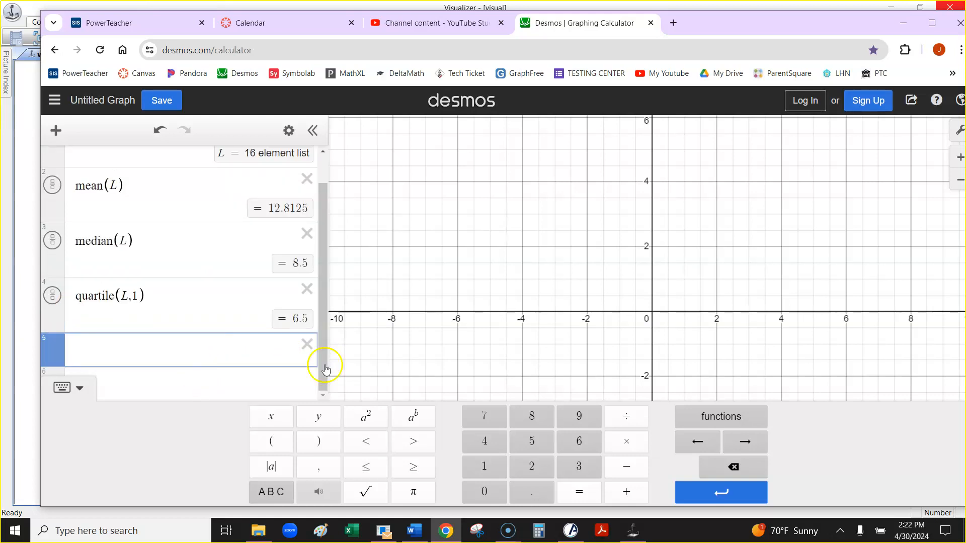
click(717, 418)
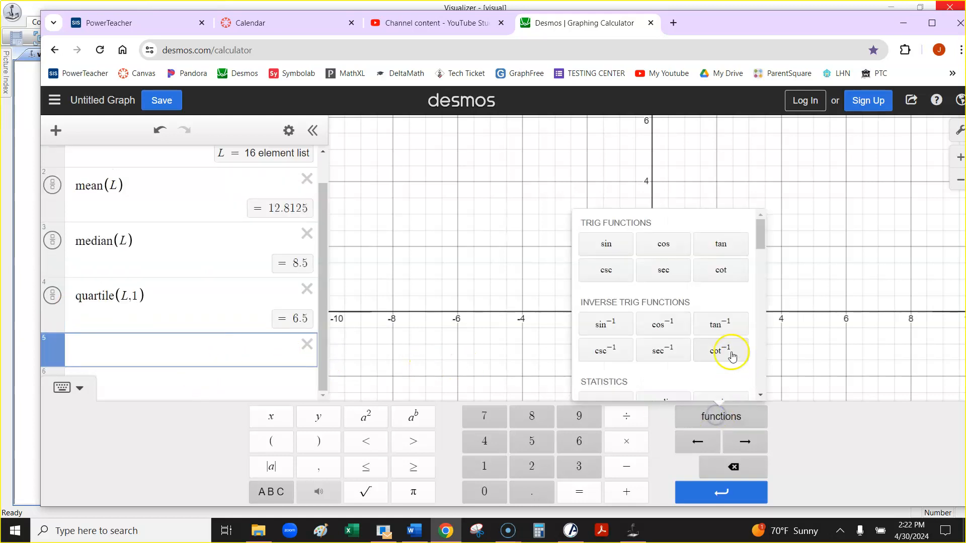
scroll(702, 325, down, 3)
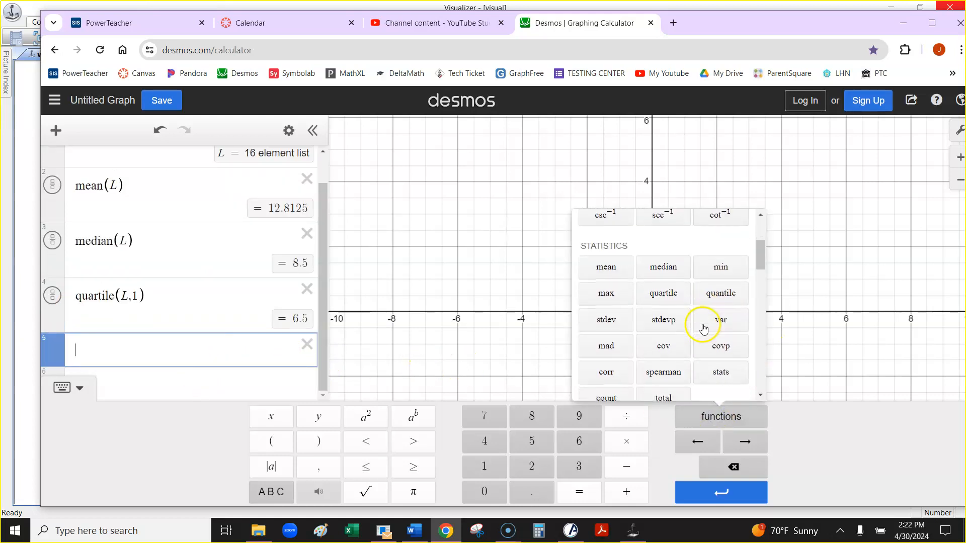
click(663, 293)
text(L,)
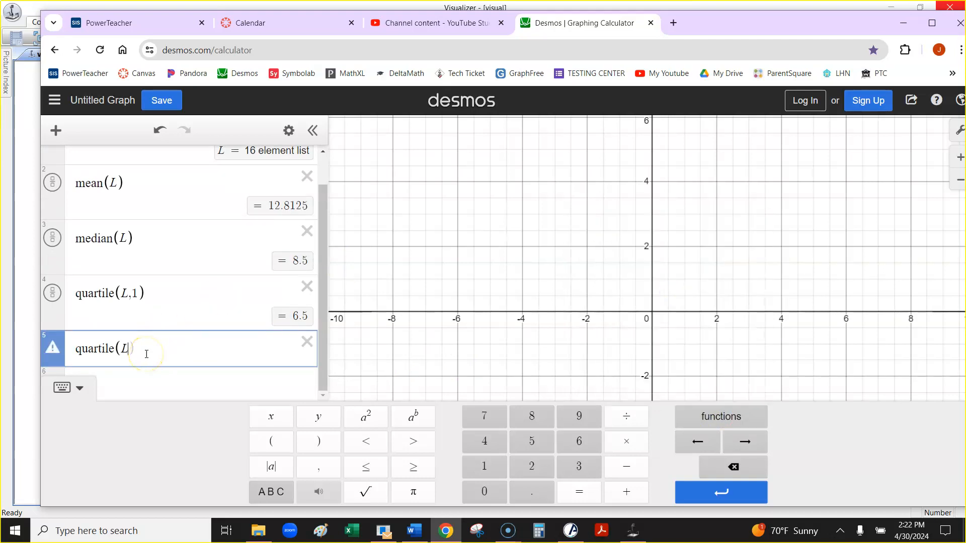
text(3)
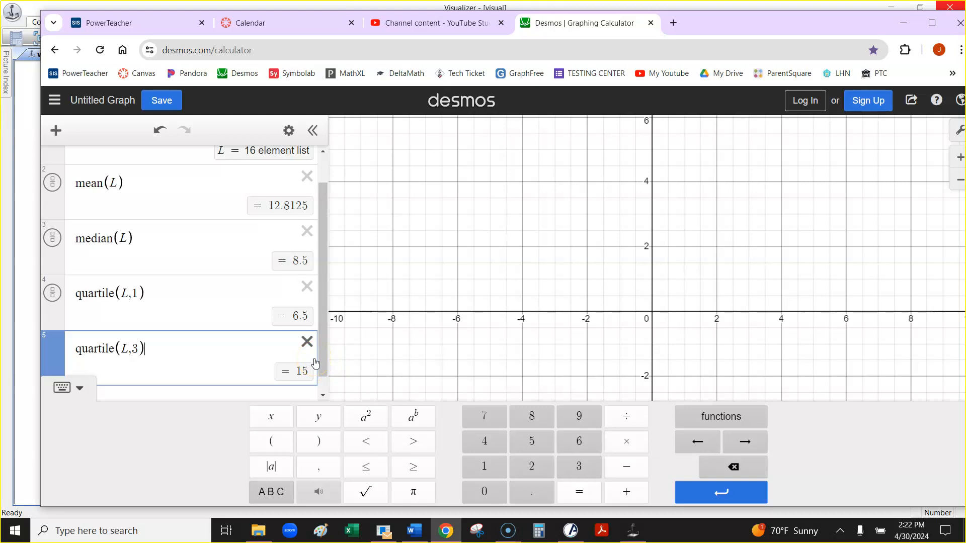
scroll(316, 362, up, 1)
scroll(316, 363, down, 1)
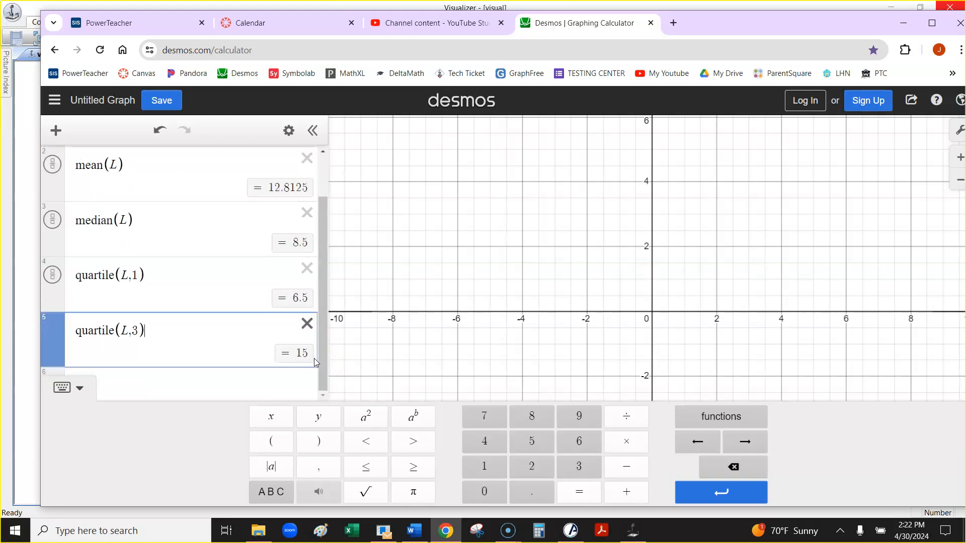
Calculate the minimum of list L in expression 6 with the statistics function min(L).
key(Return)
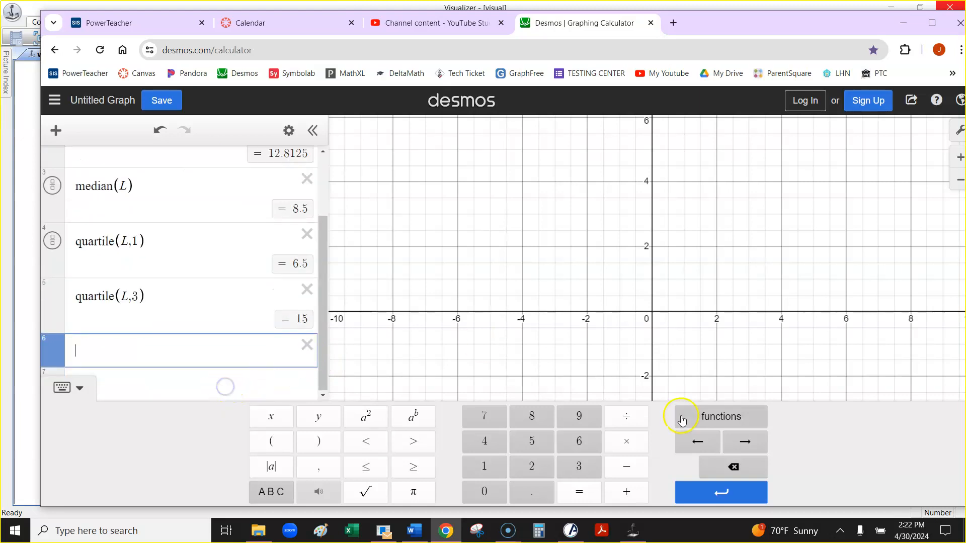
click(714, 418)
scroll(682, 218, down, 2)
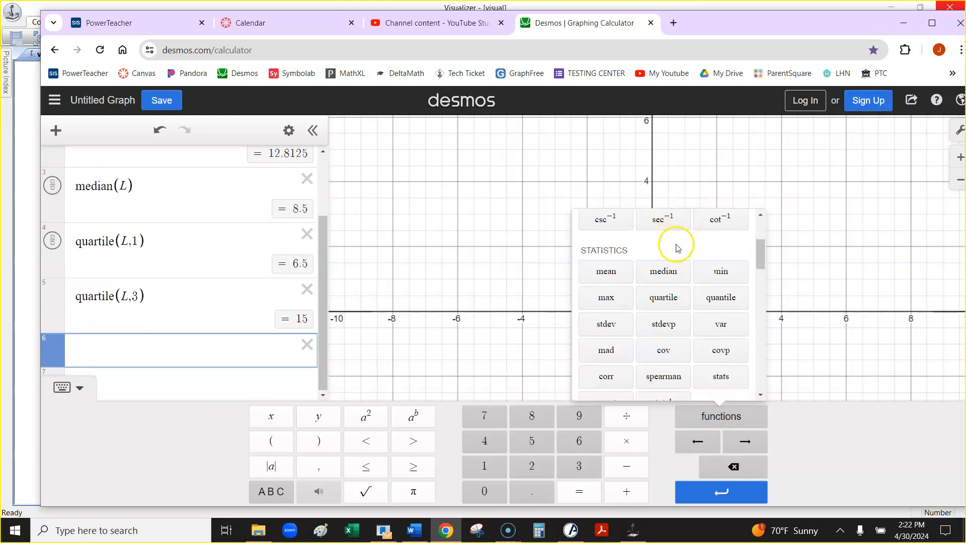
click(720, 271)
text(L)
key(Return)
Calculate the maximum of list L in expression 7 with the statistics function max(L).
click(180, 353)
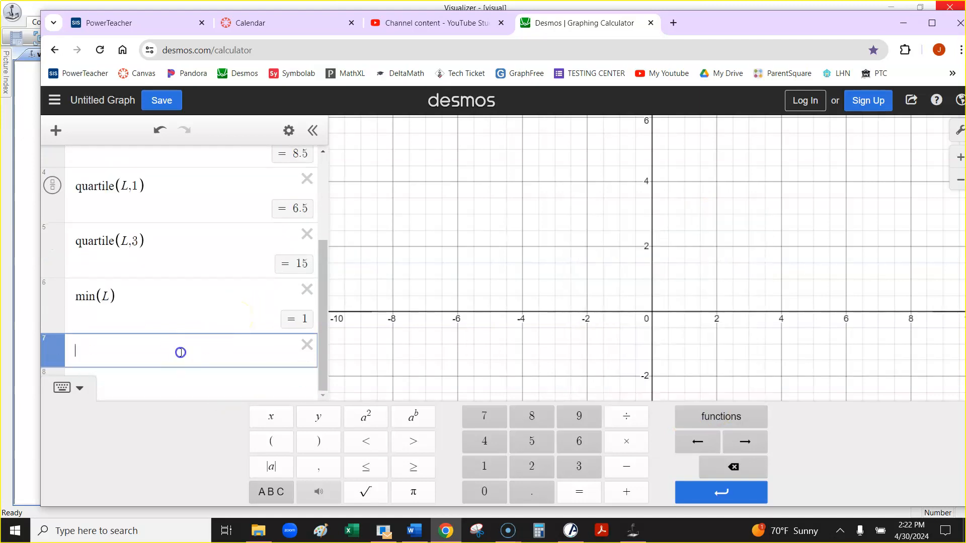
click(696, 416)
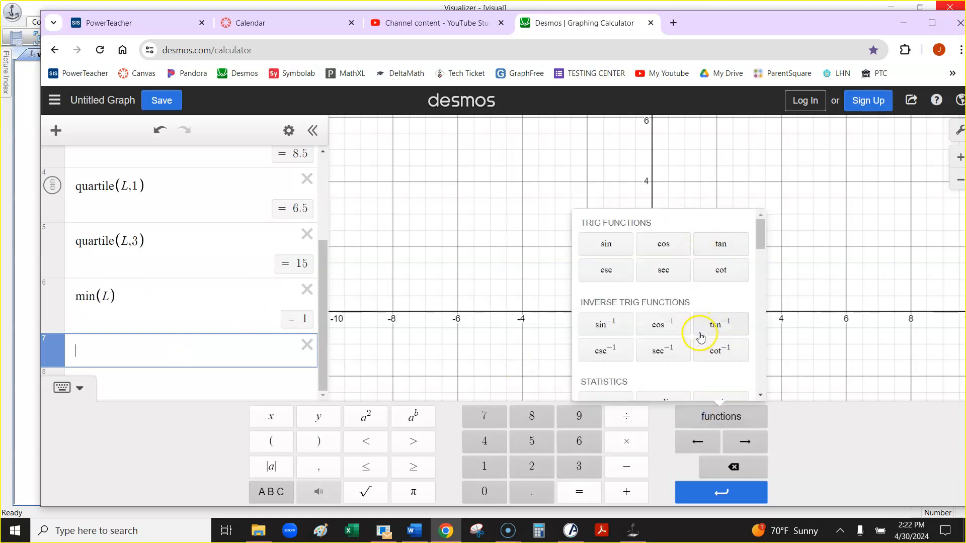
scroll(701, 336, down, 2)
click(606, 336)
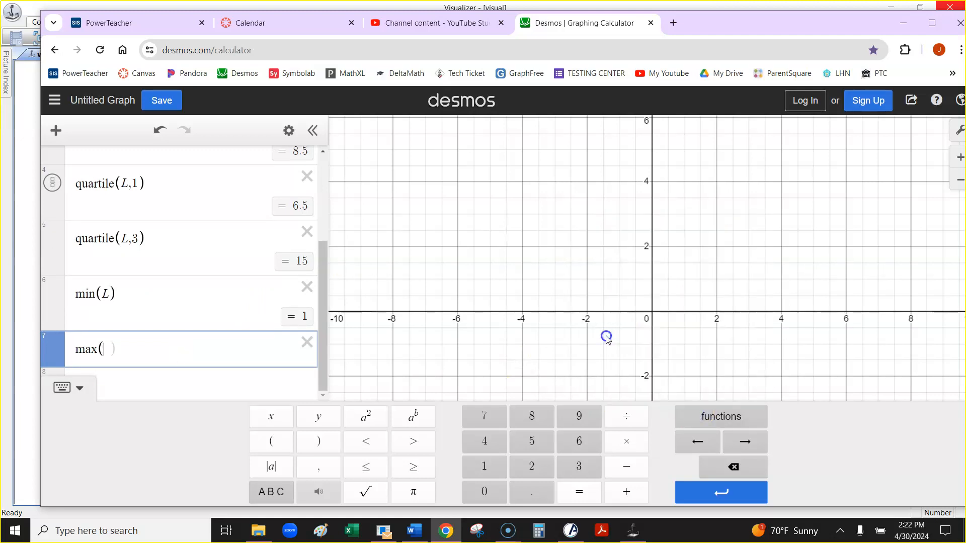
text(L)
key(Return)
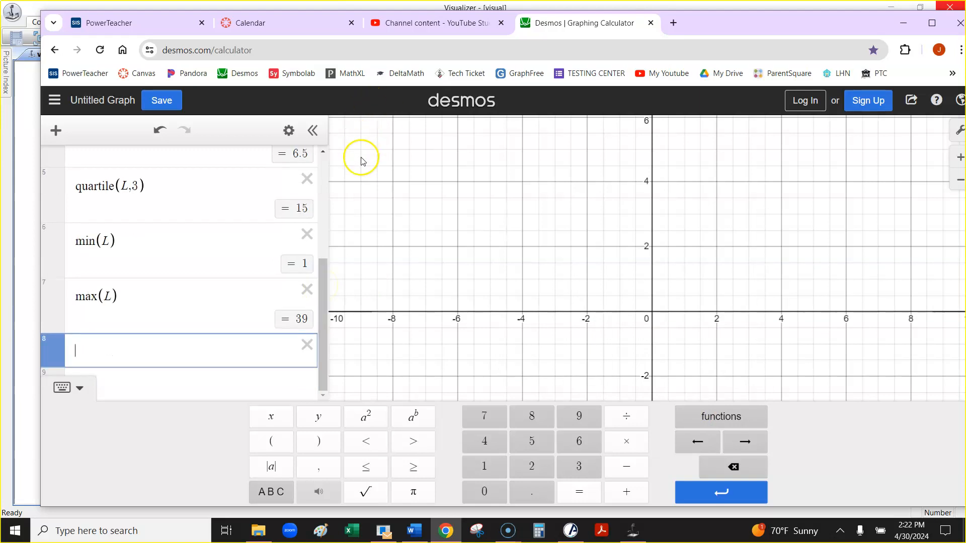
Replace the data in list L in expression 1 with the values 14, 15, 19, 22, 25, 30, 32.
scroll(272, 293, up, 5)
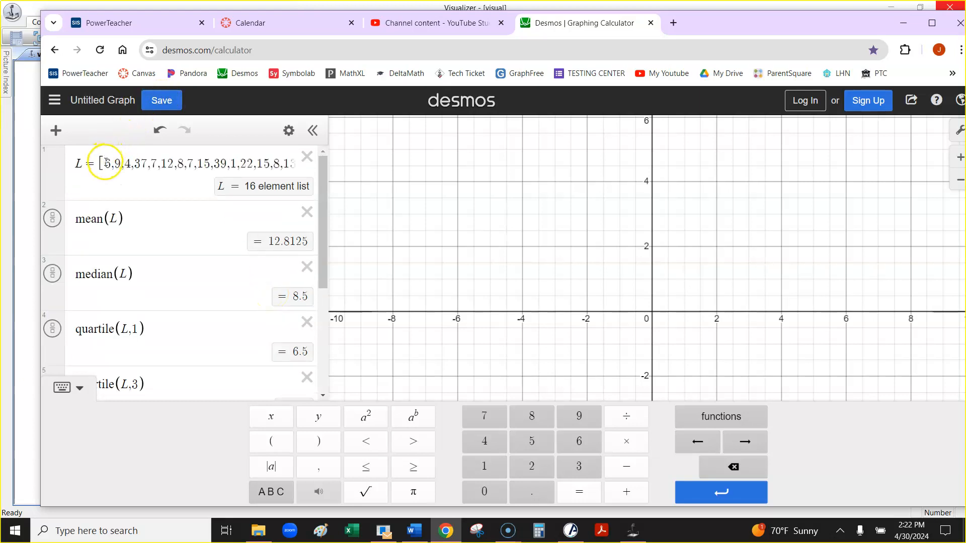
drag(106, 162, 283, 166)
key(BackSpace)
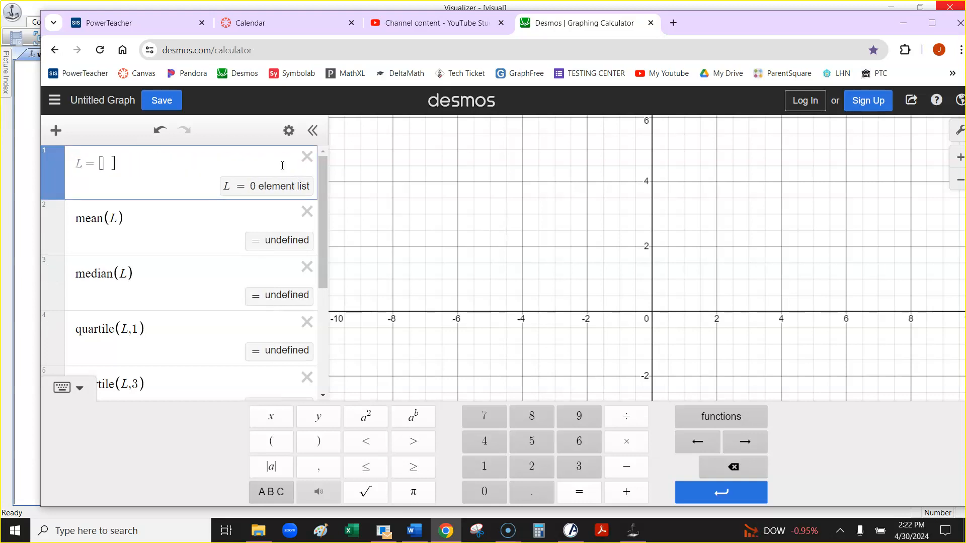
text(14, 1)
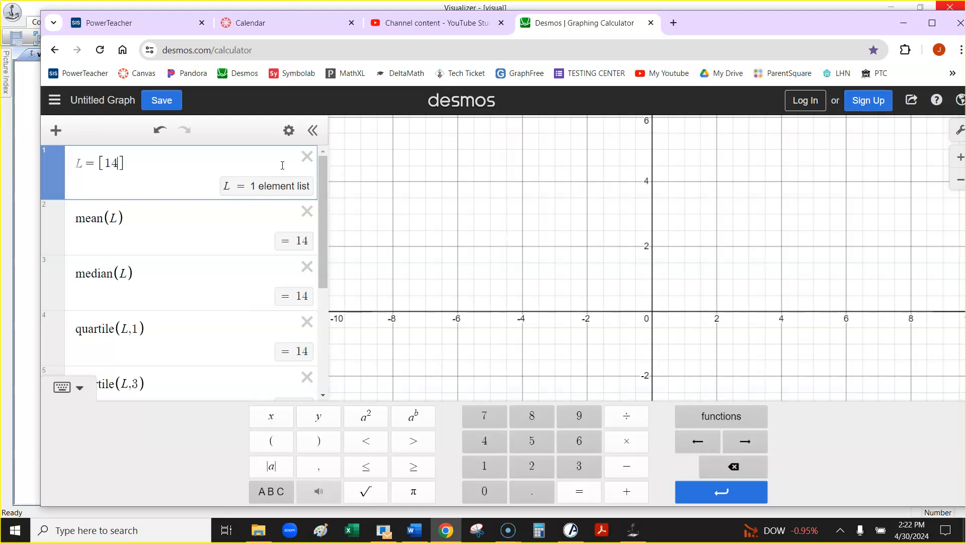
text(5, 19, )
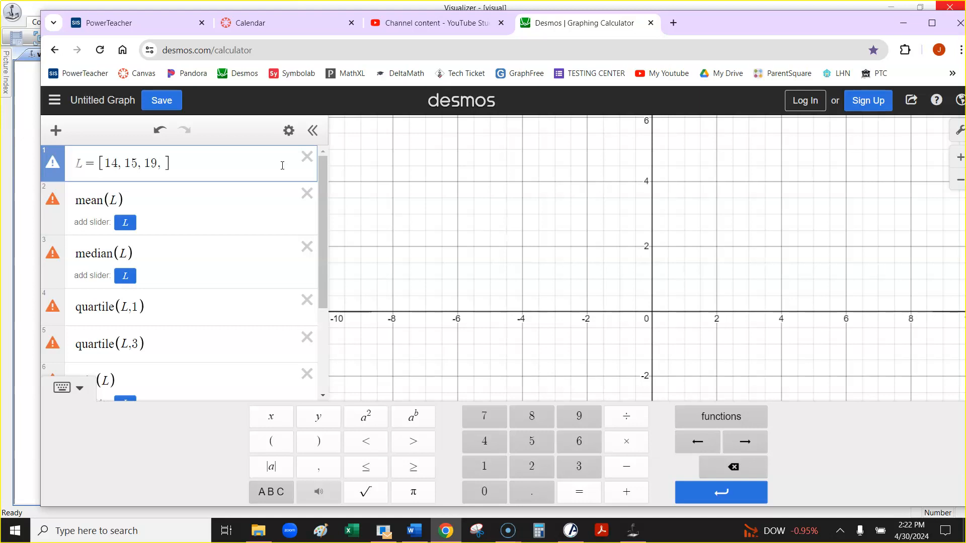
text(22, )
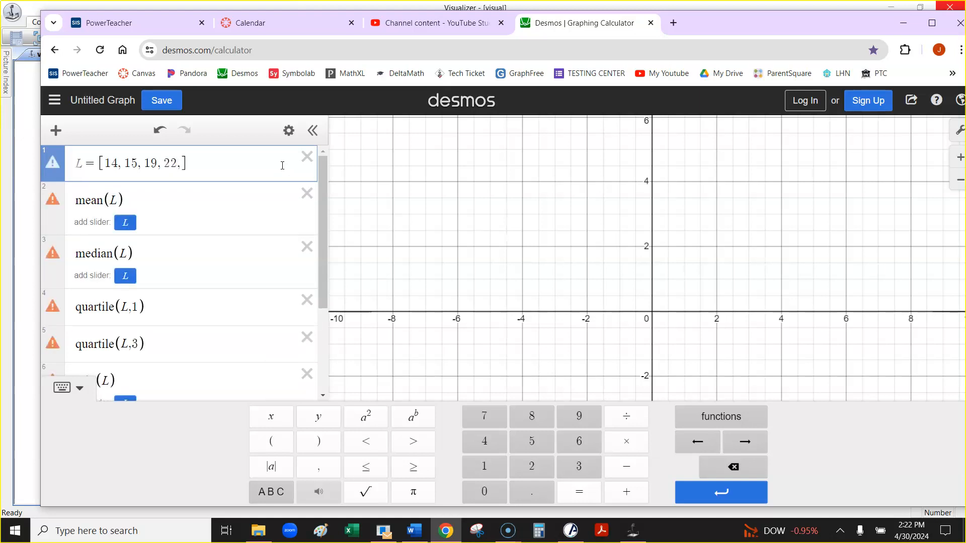
text(25)
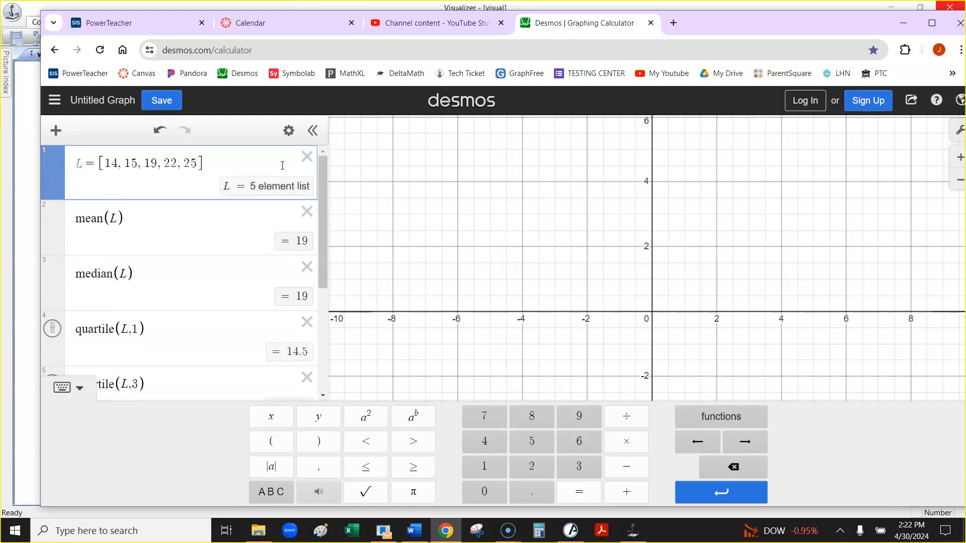
text(, 30)
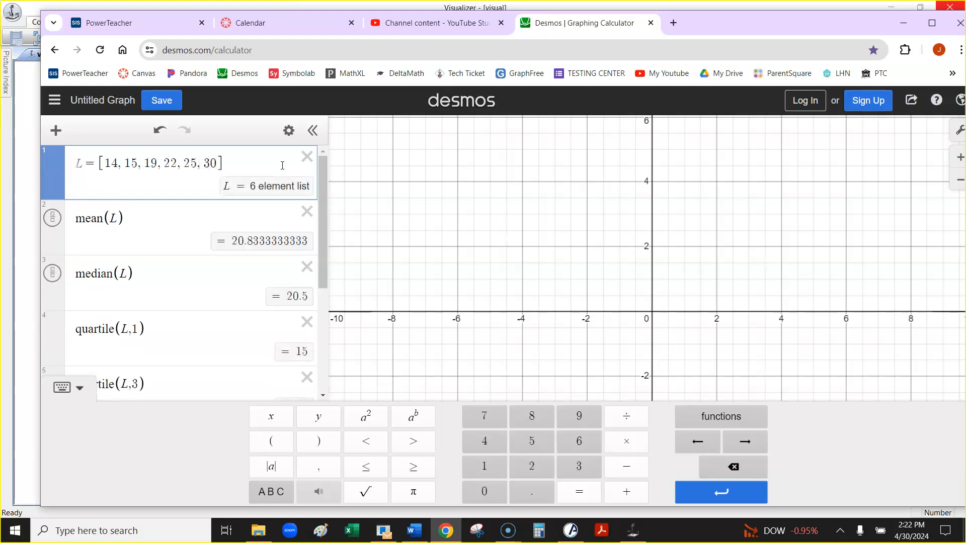
text(,32)
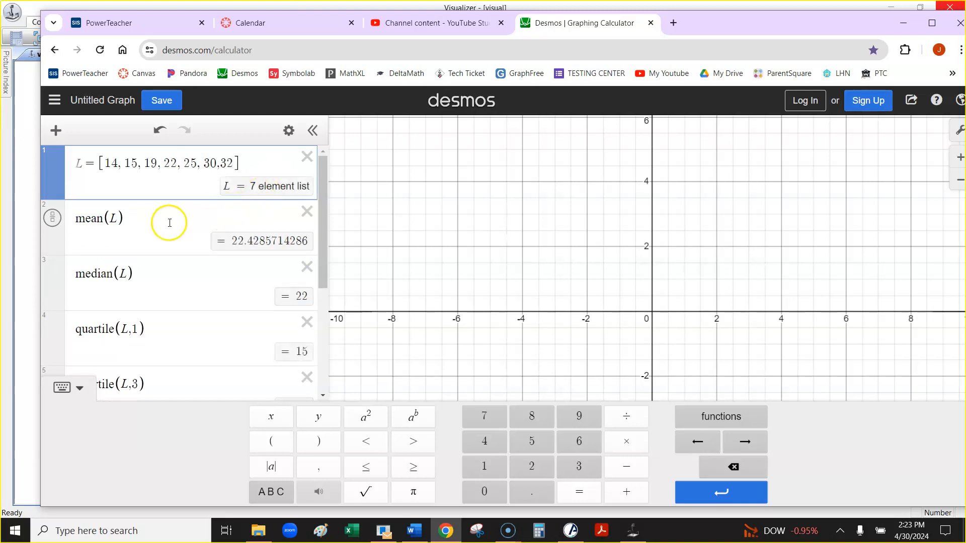
Review the mean, median, quartiles, minimum and maximum calculated for the new data in list L.
scroll(180, 249, down, 1)
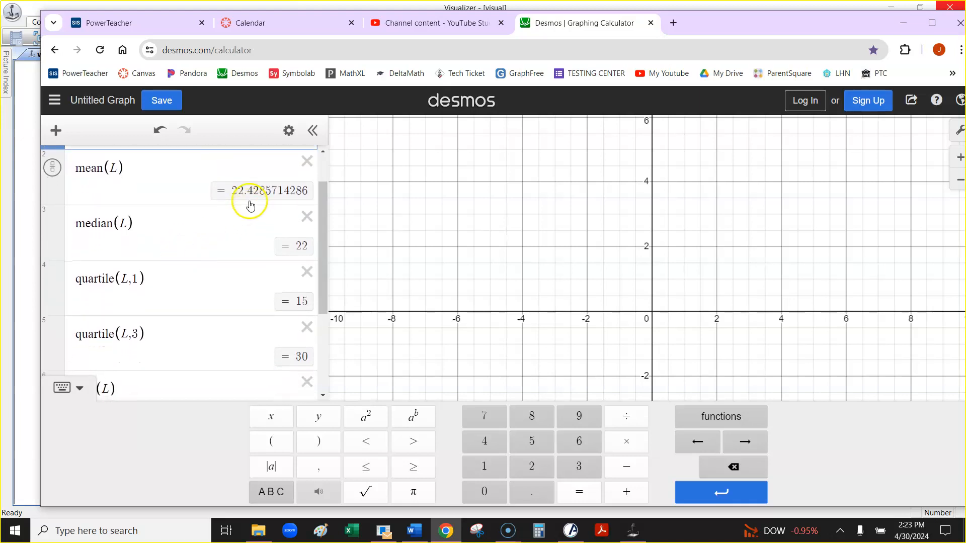
scroll(290, 263, down, 1)
scroll(291, 263, down, 3)
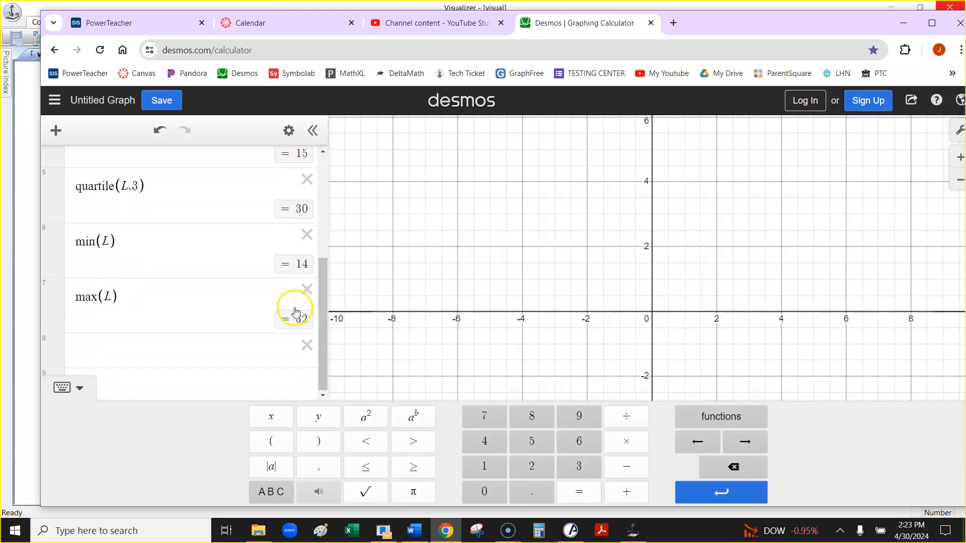
scroll(295, 302, up, 4)
scroll(296, 303, up, 1)
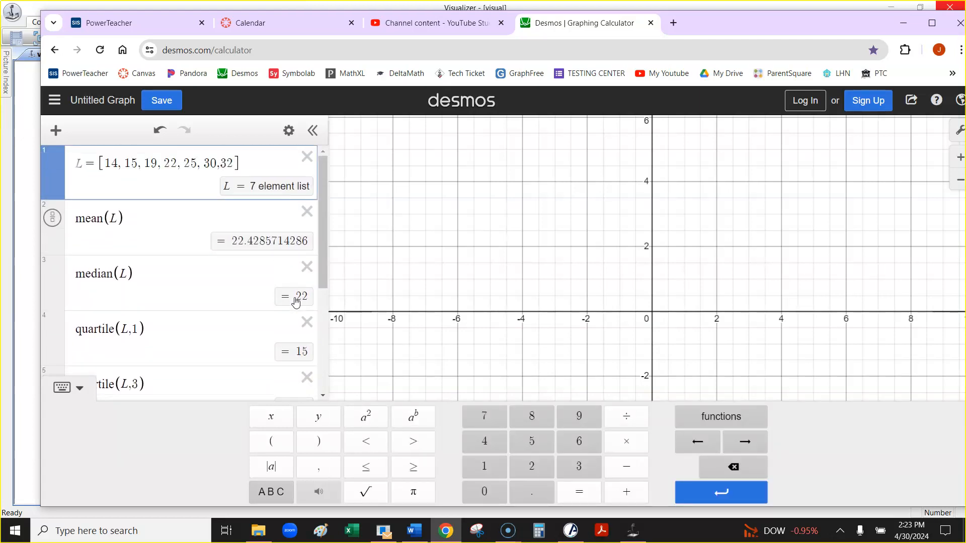
scroll(295, 302, down, 4)
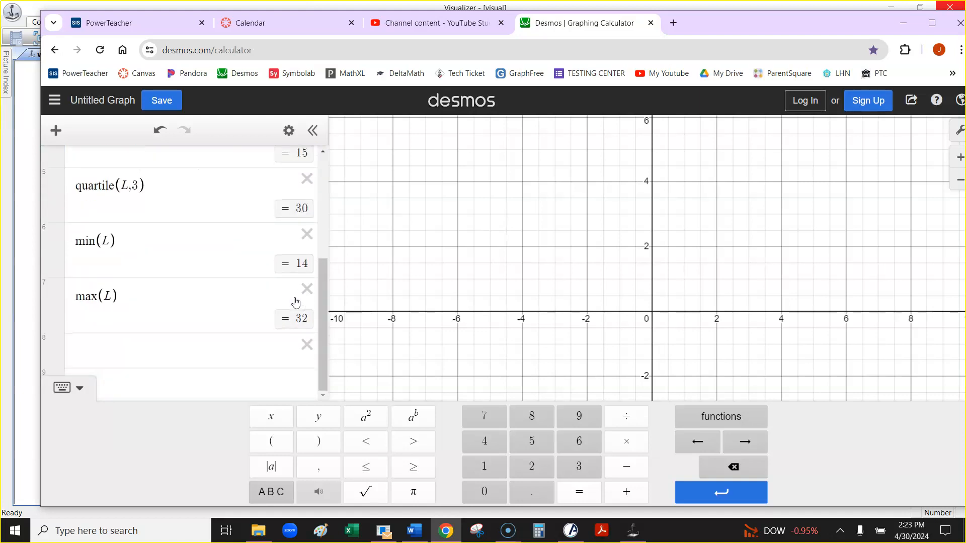
scroll(296, 302, up, 4)
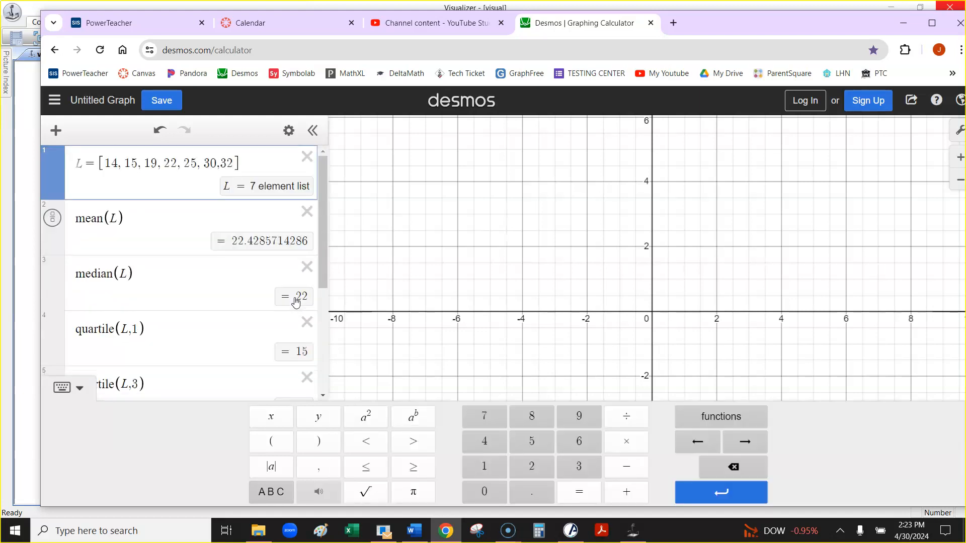